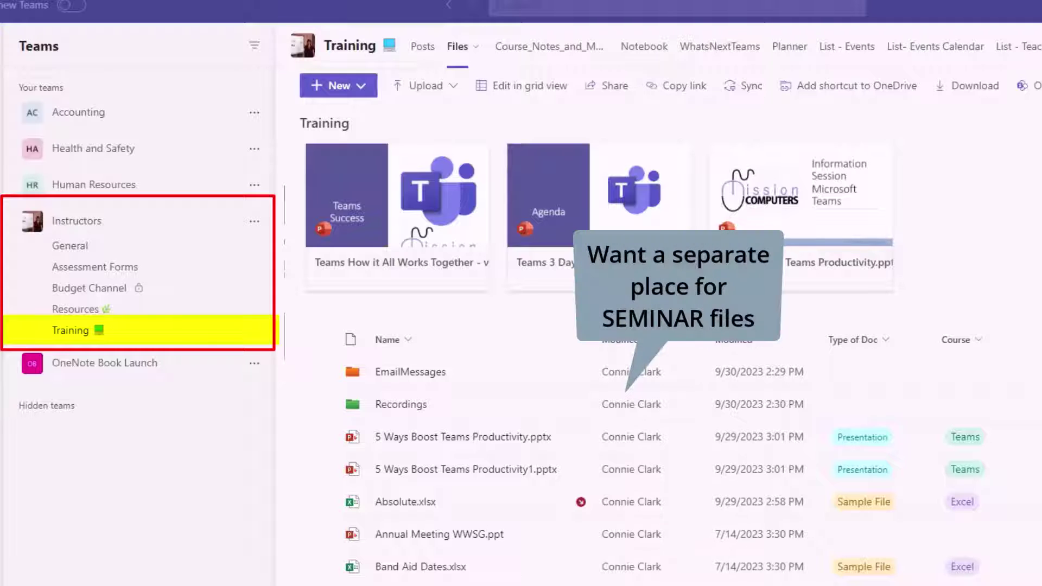
- Open the Training library in SharePoint and go to the Instructors site home page
scroll(706, 478, down, 10)
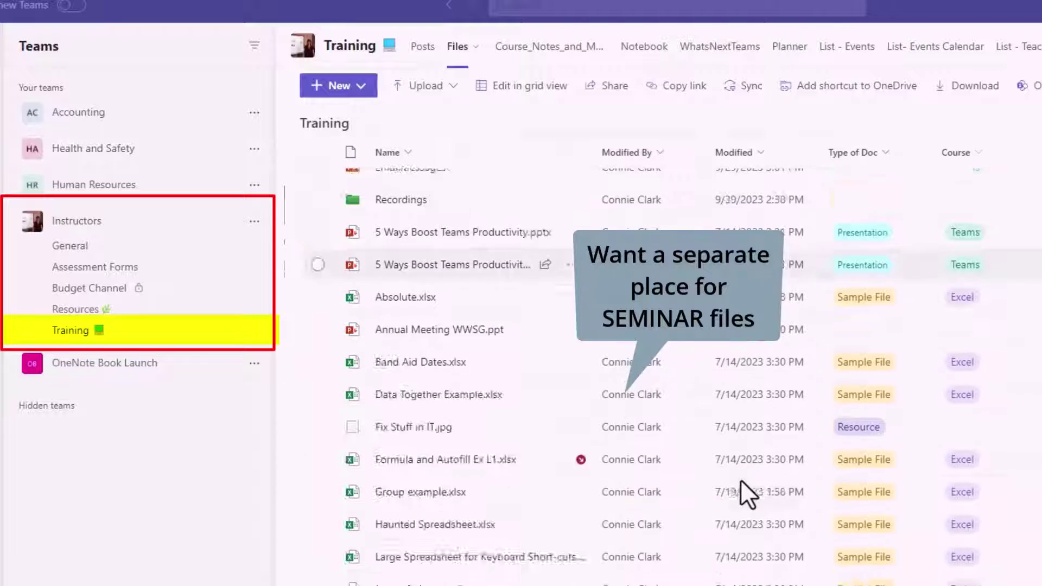
scroll(705, 446, up, 4)
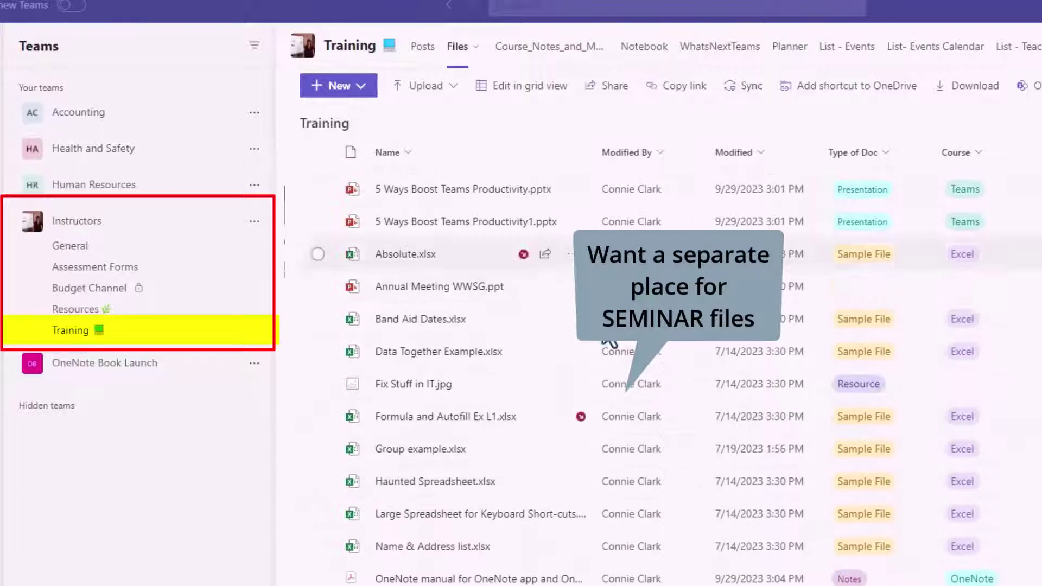
scroll(683, 380, up, 5)
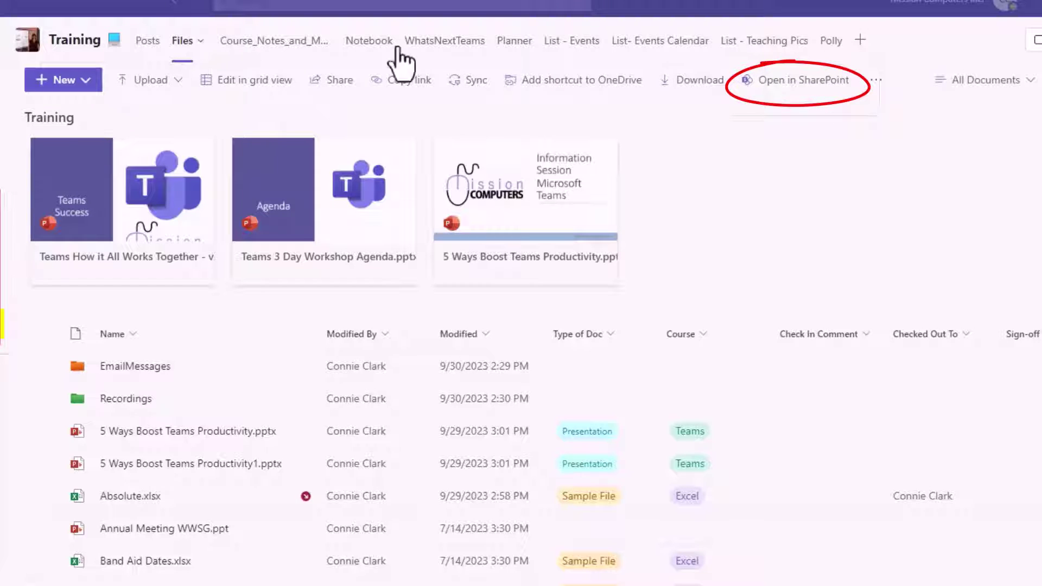
click(794, 78)
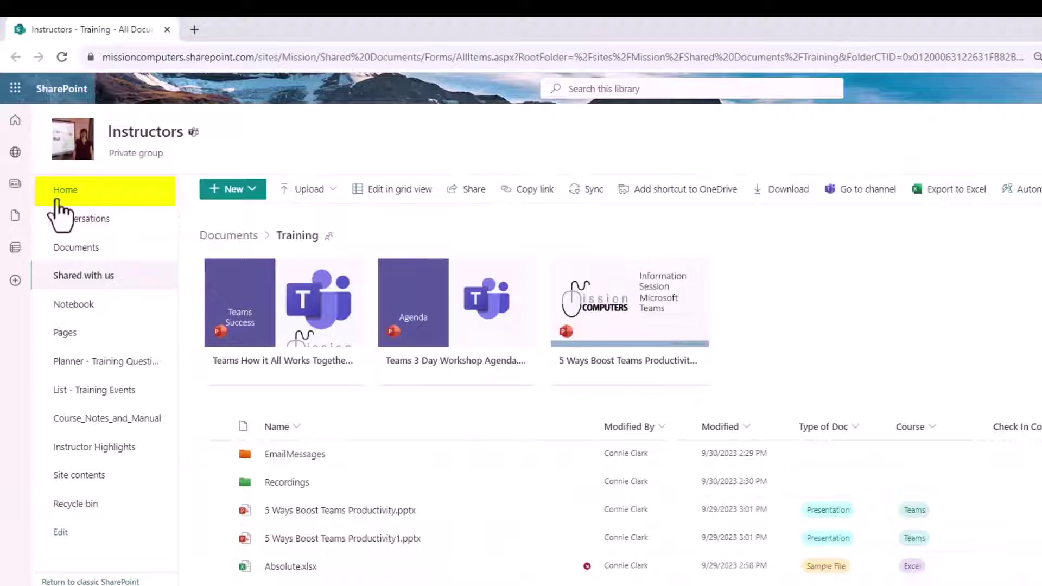
click(83, 194)
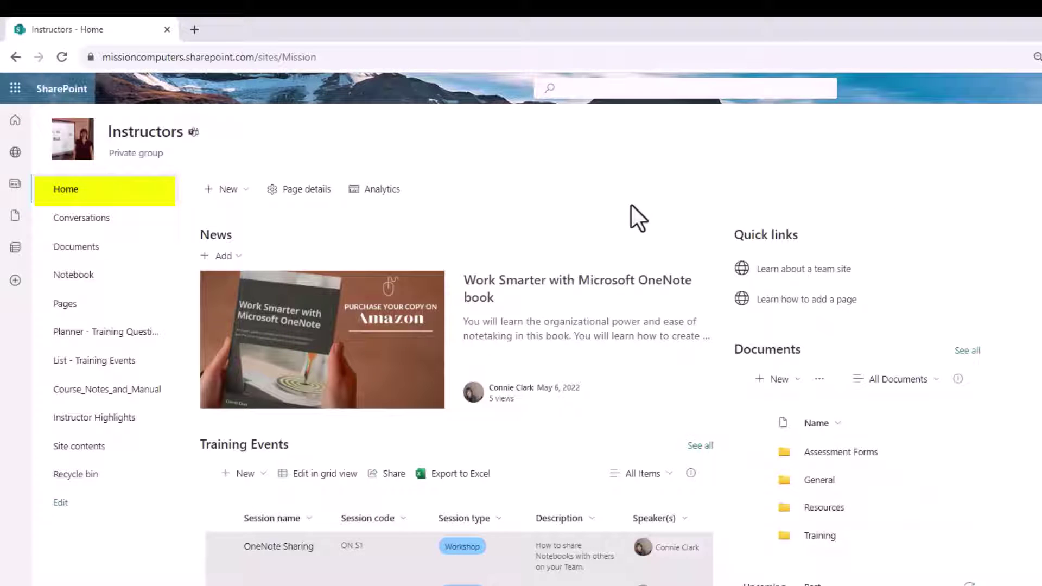
- Create a new document library named Seminars on the Instructors site
click(233, 194)
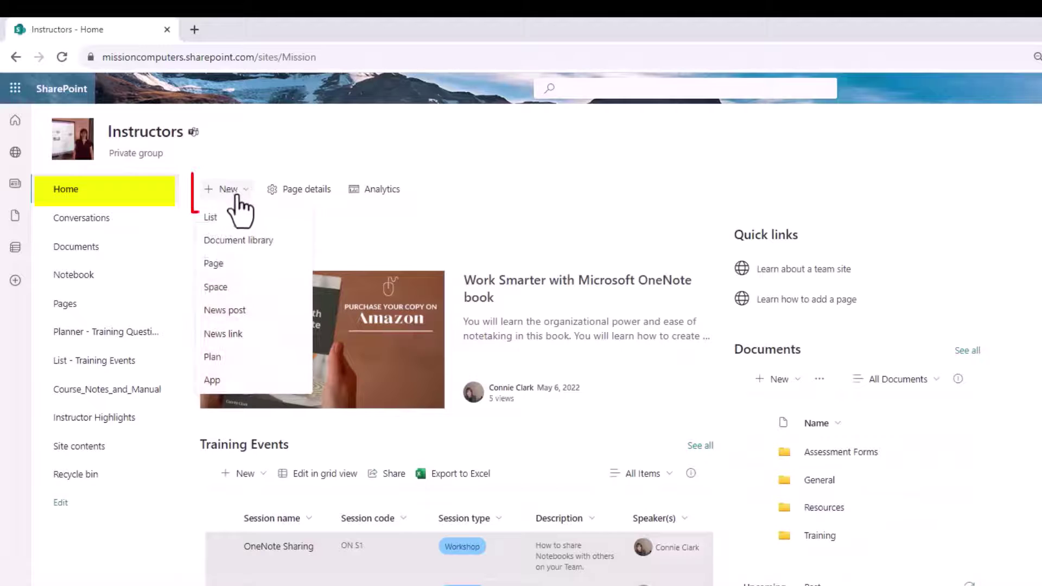
click(272, 240)
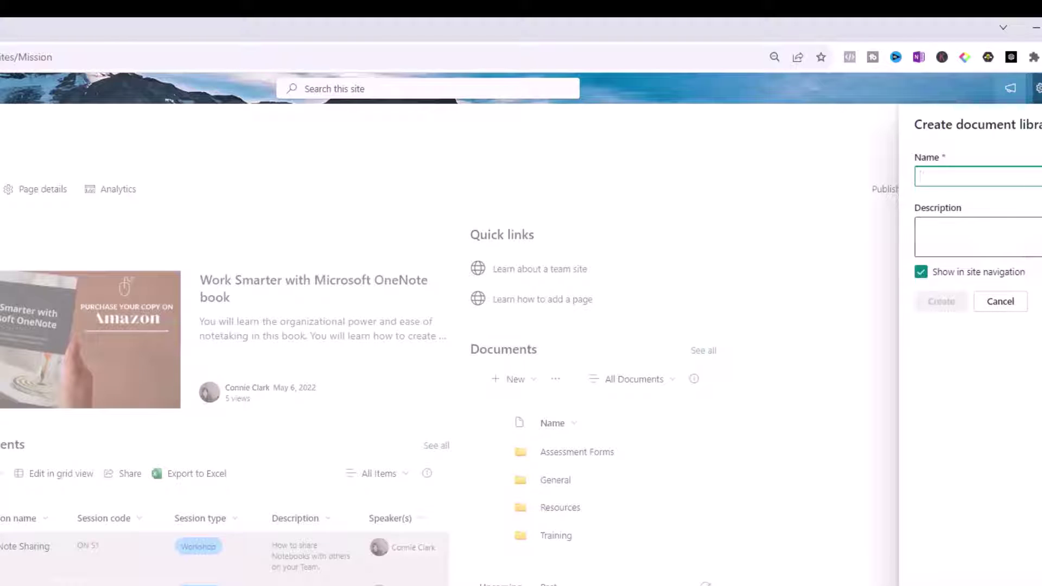
text(Seminars)
click(951, 304)
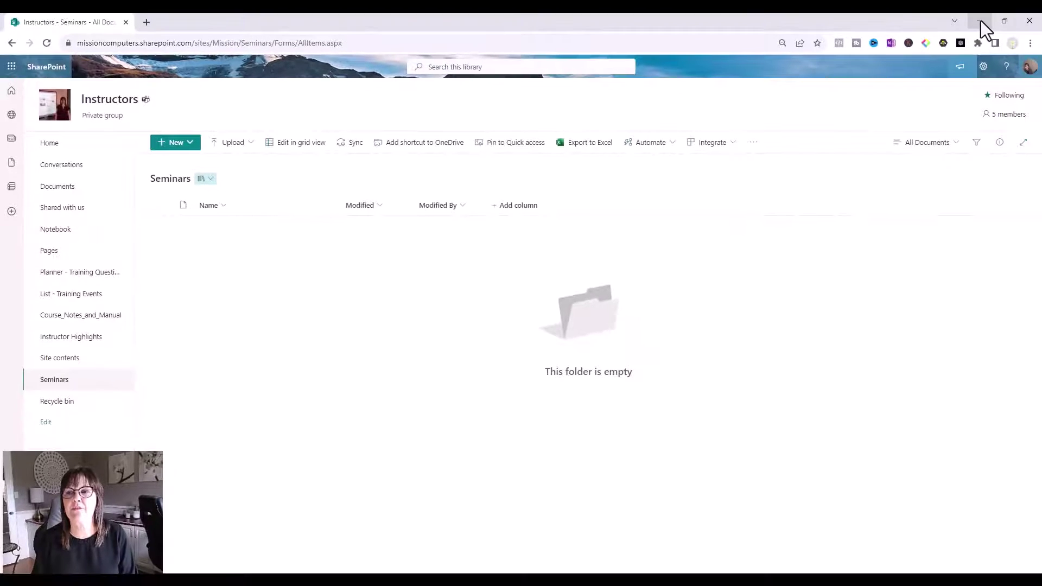
- Back in Teams, add the Instructors site's Seminars library as a Training channel tab
click(981, 20)
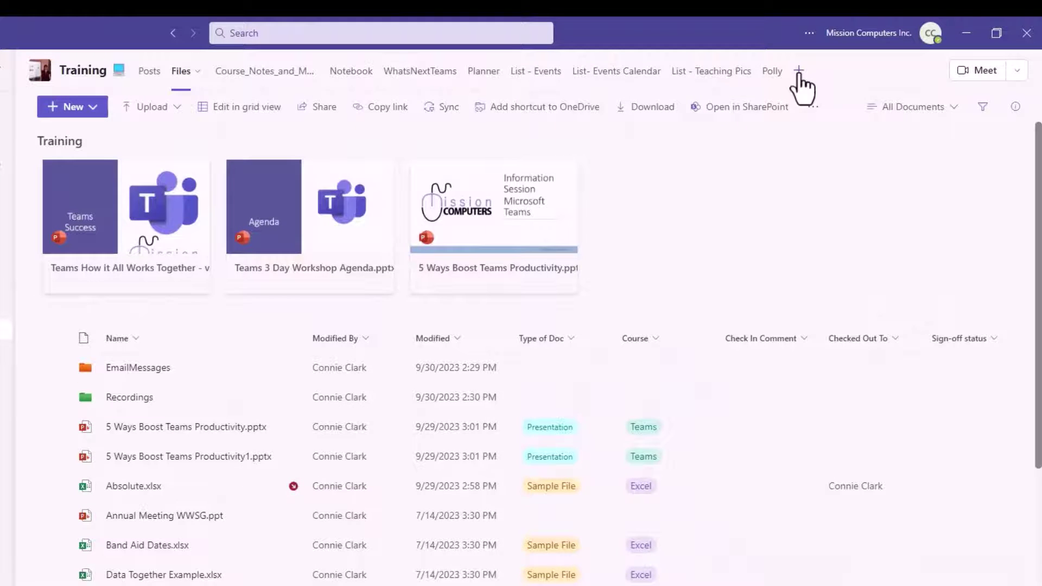
click(799, 71)
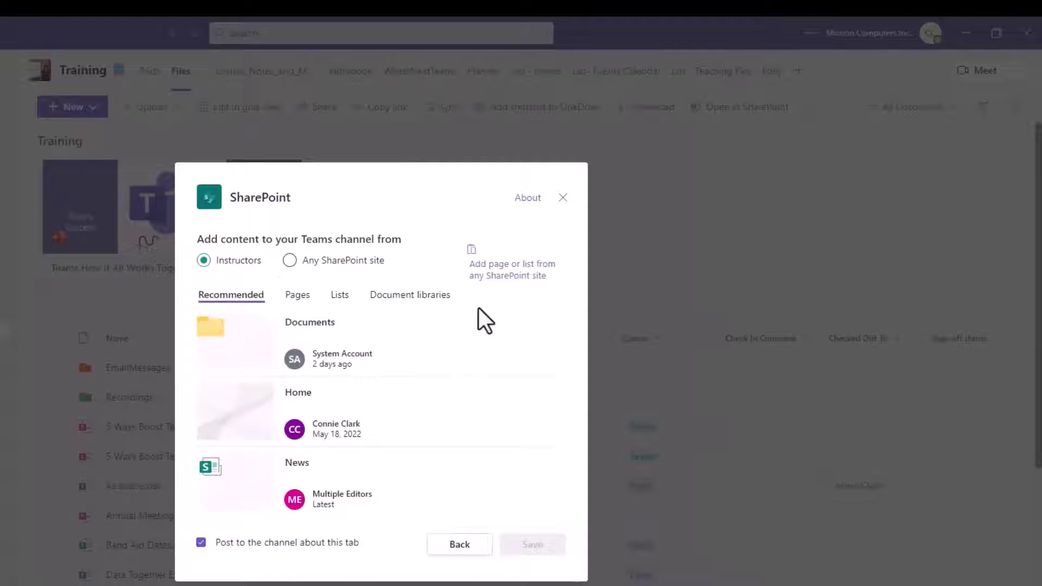
click(405, 298)
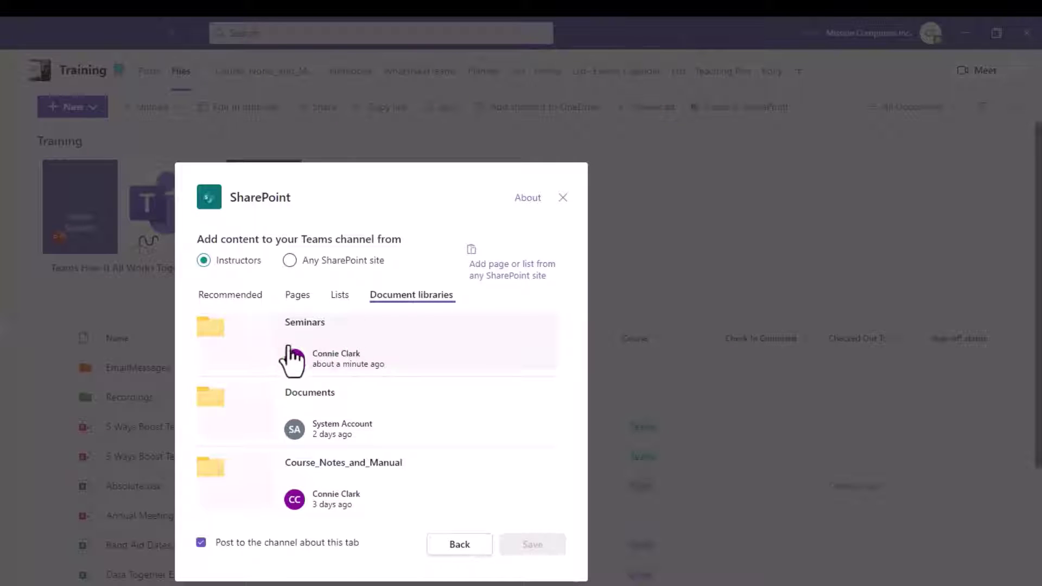
click(325, 356)
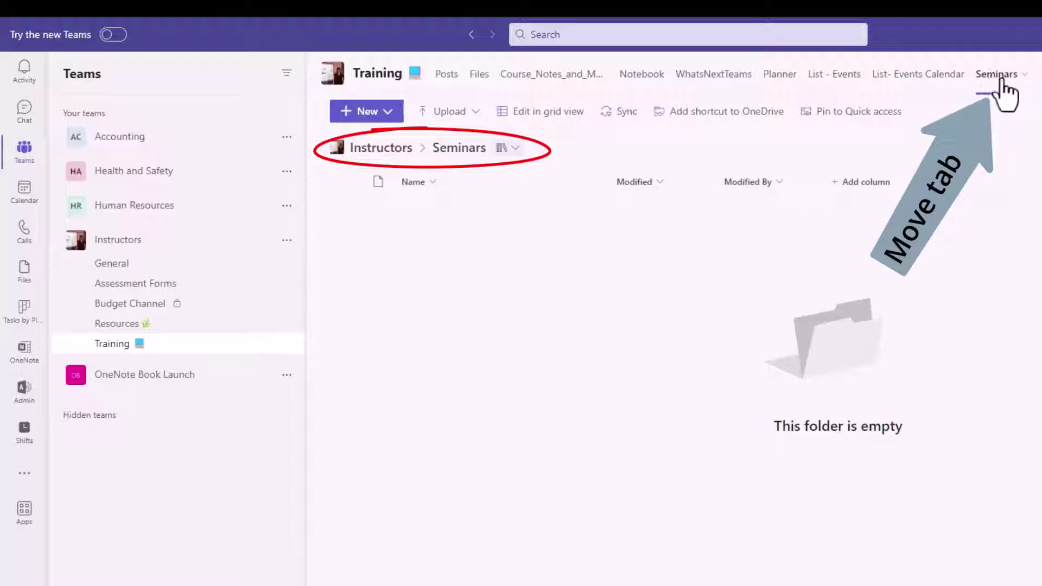
- Drag the Seminars tab so it sits right after Files
drag(1002, 81, 513, 79)
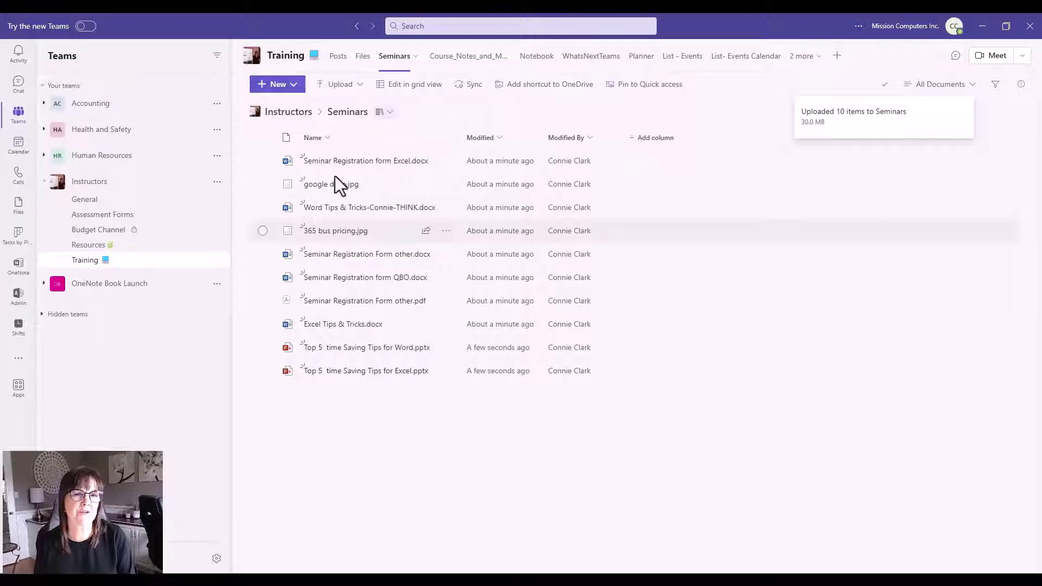
- Check the Files and Seminars tabs, then open the Recruiting files in SharePoint
click(361, 57)
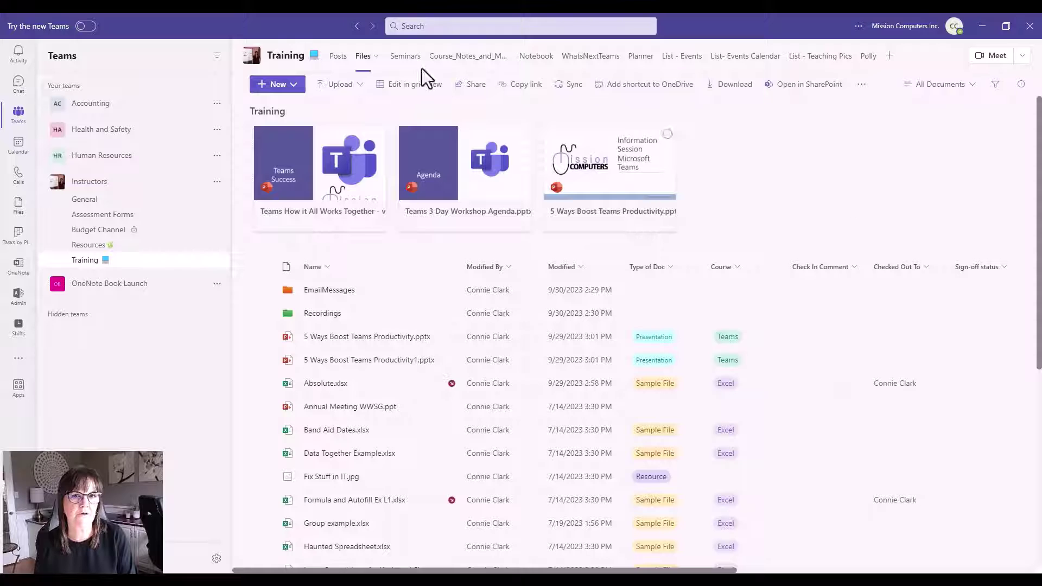
click(402, 59)
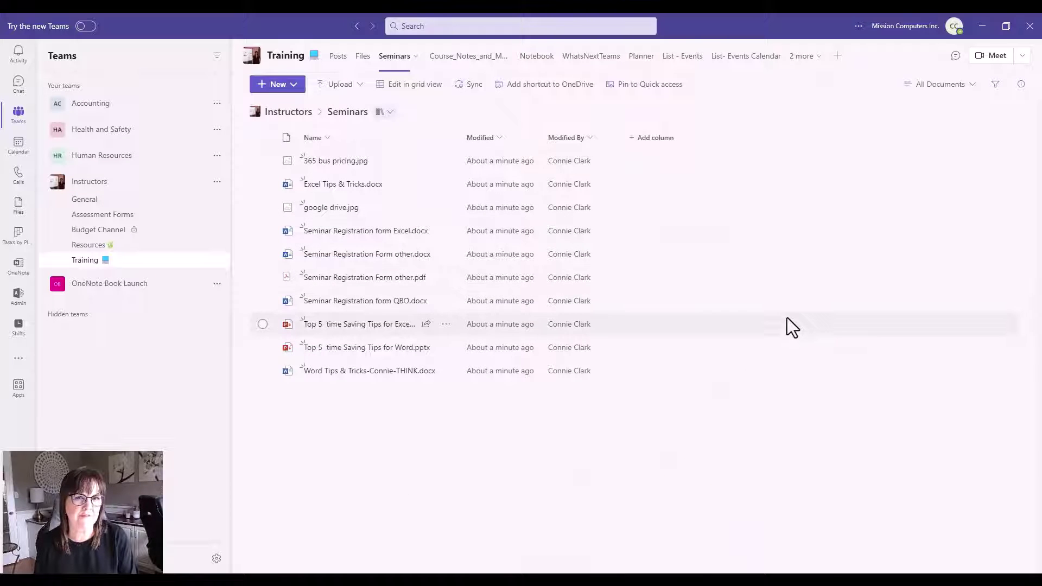
click(417, 57)
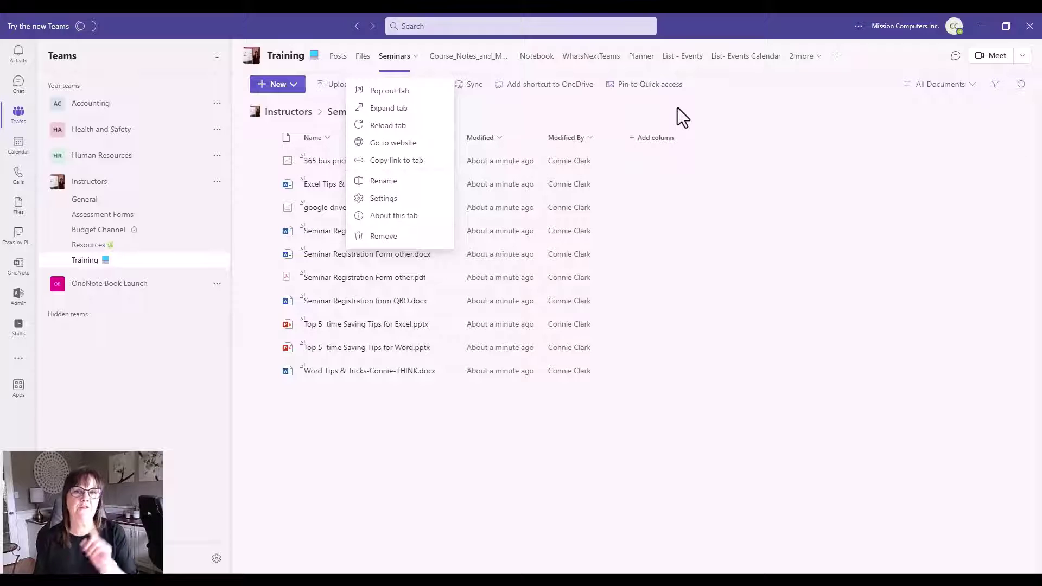
click(739, 105)
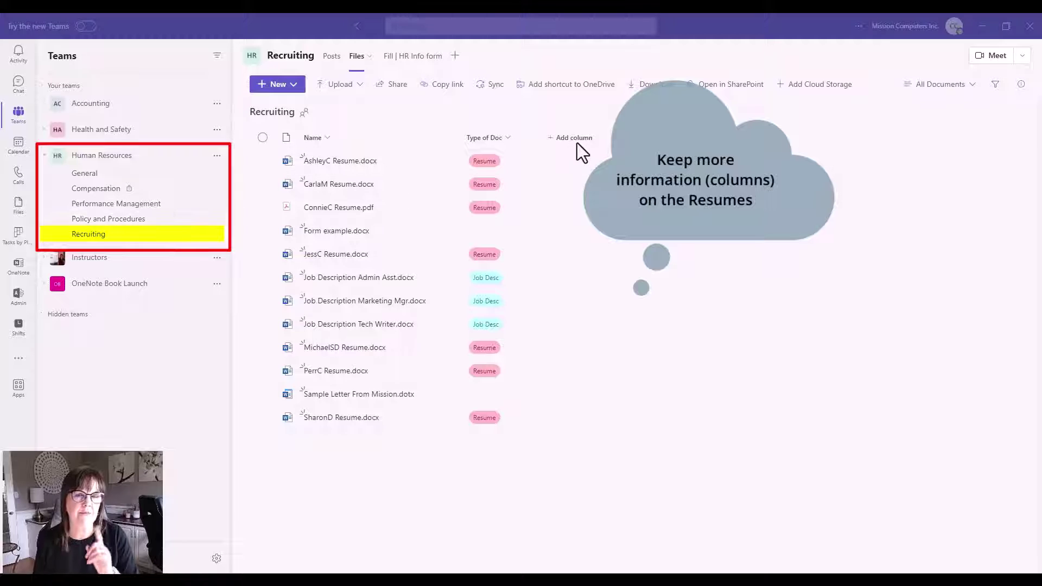
click(742, 86)
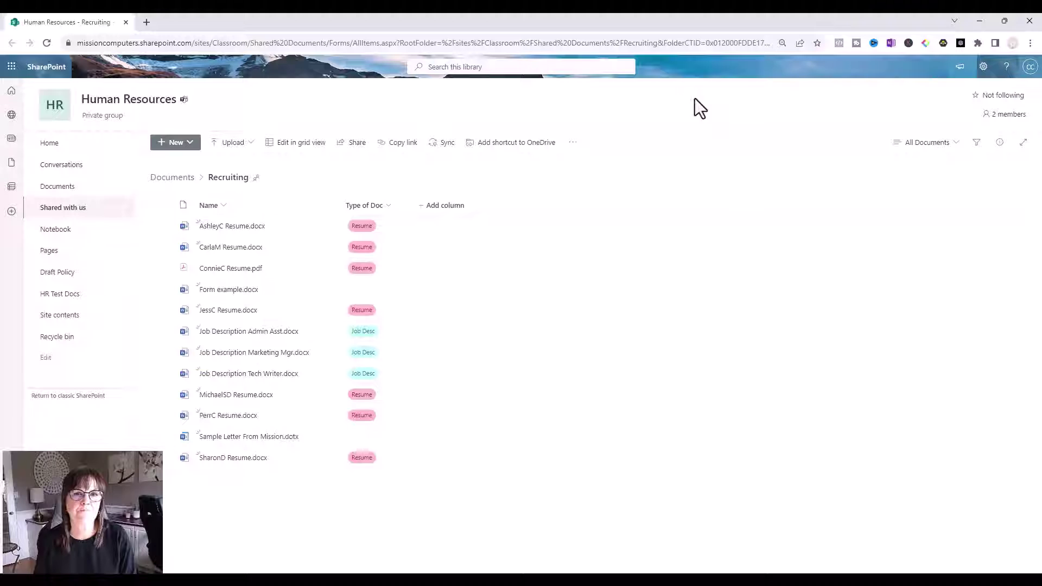
- Create a Resumes document library on the Human Resources site, then return to Teams
click(64, 144)
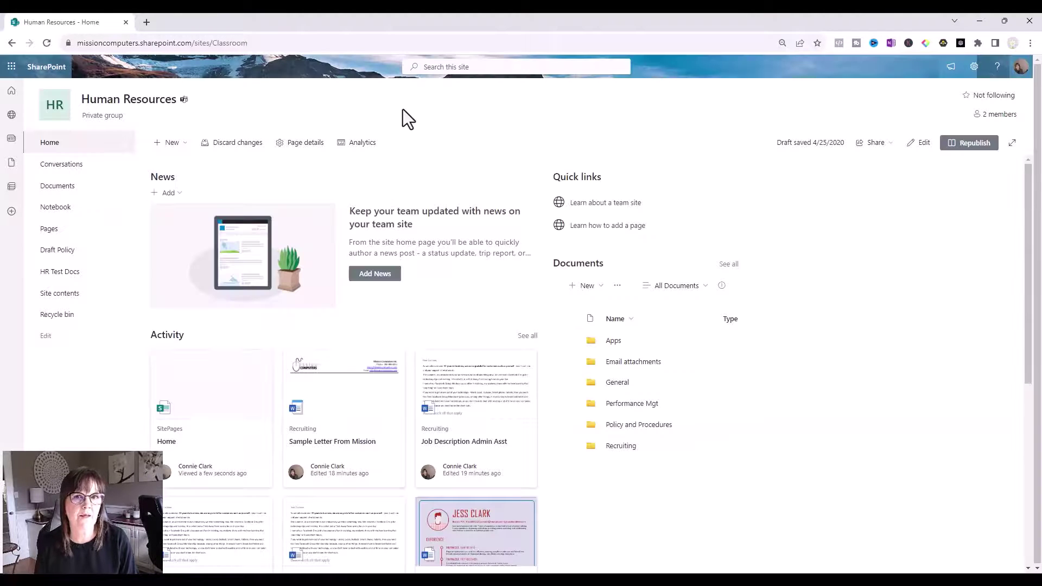
click(164, 144)
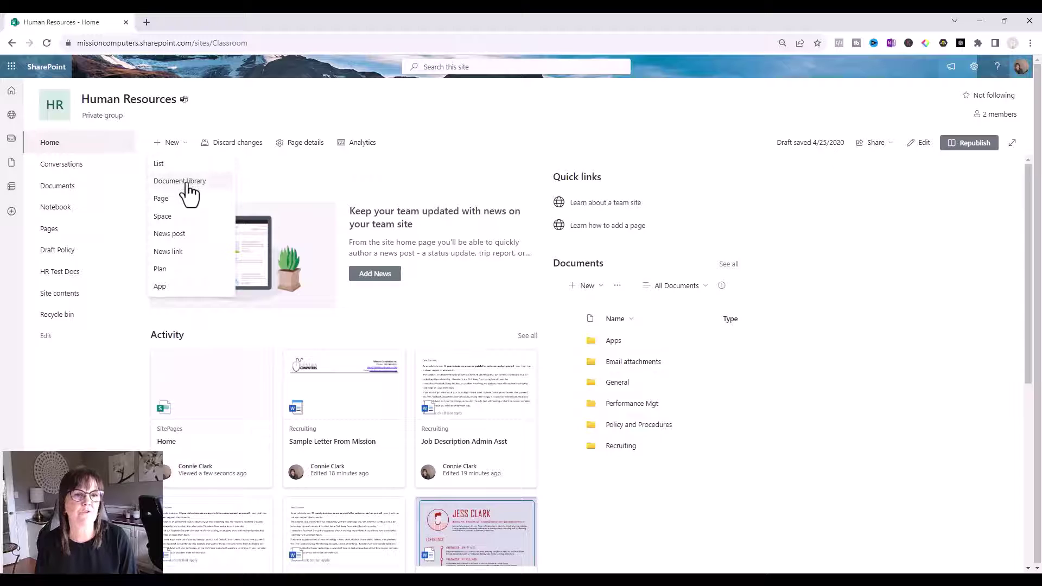
click(192, 182)
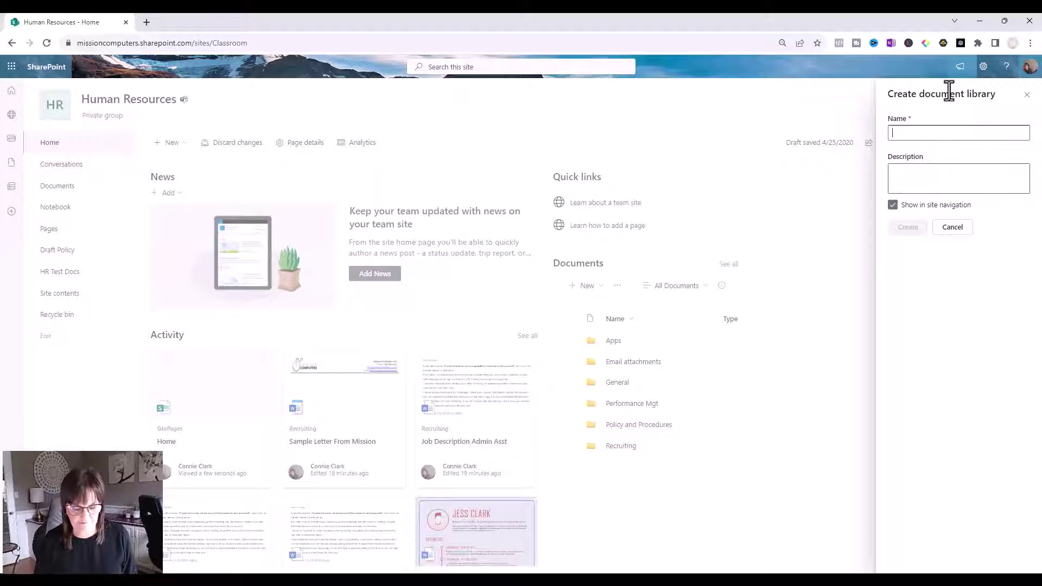
text(Resumes)
key(Return)
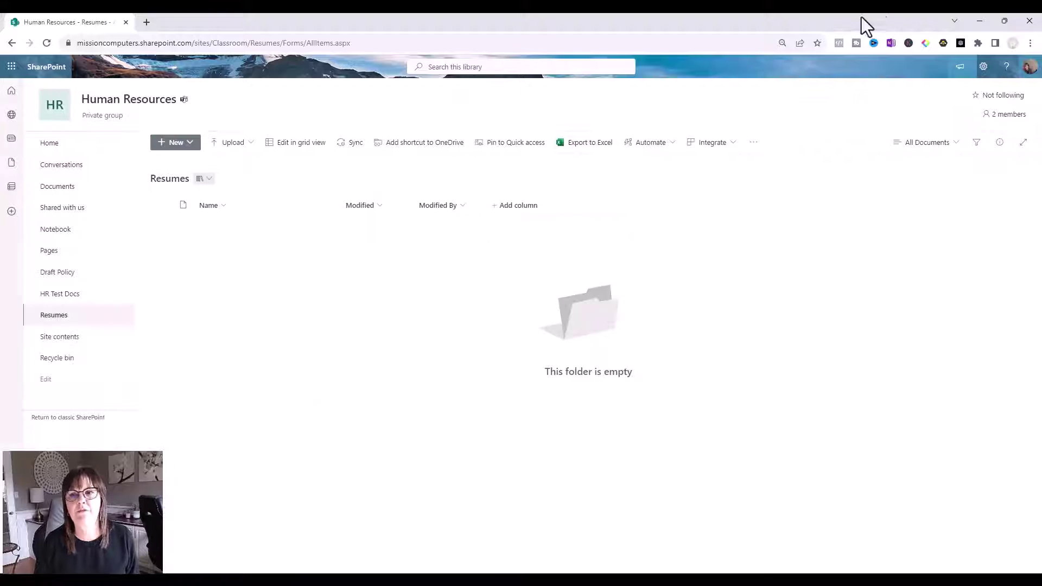
click(981, 22)
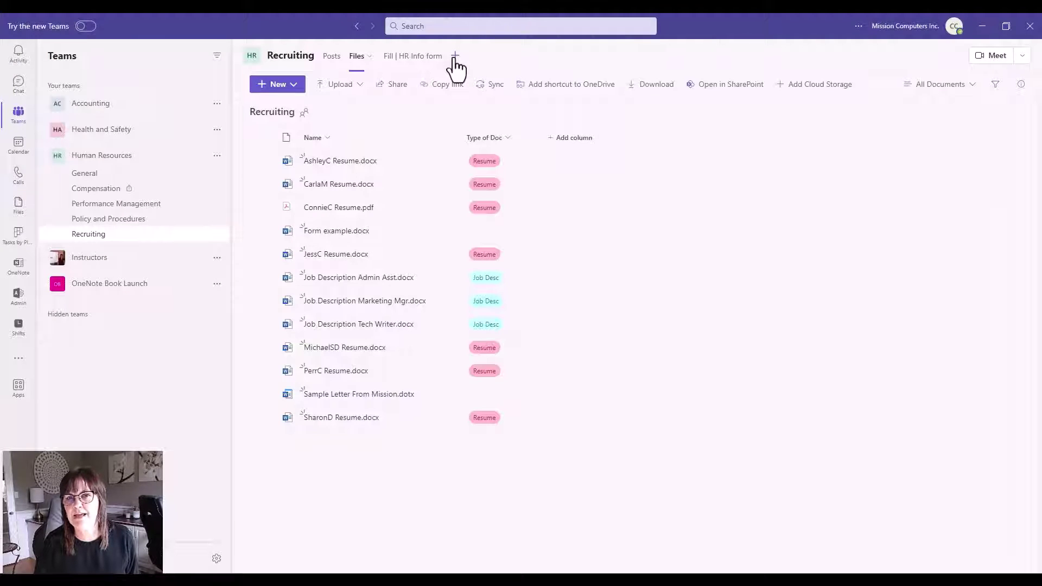
- Add a Resumes tab to the Recruiting channel, linked to the Resumes document library
click(455, 56)
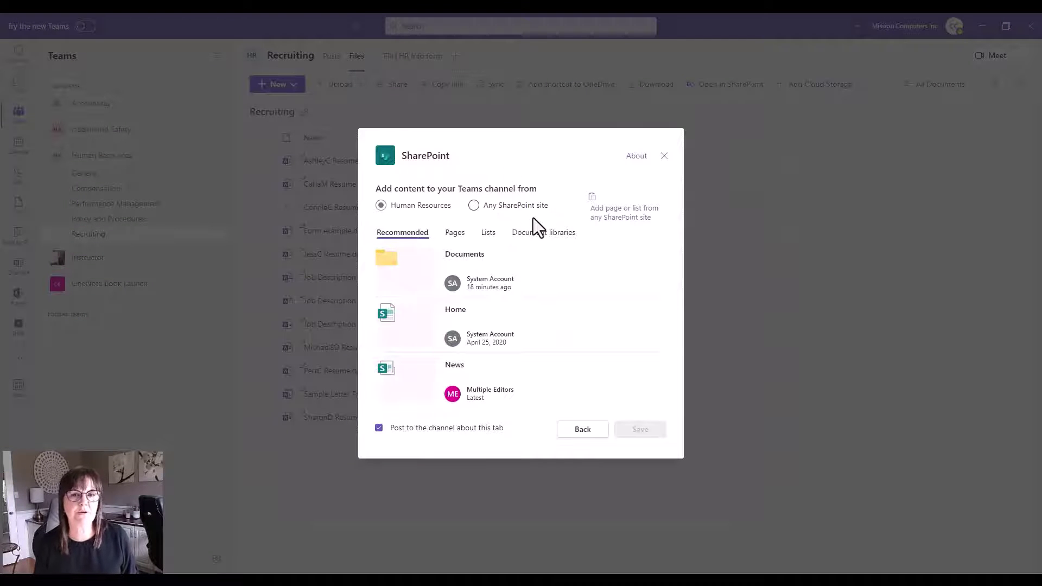
click(539, 234)
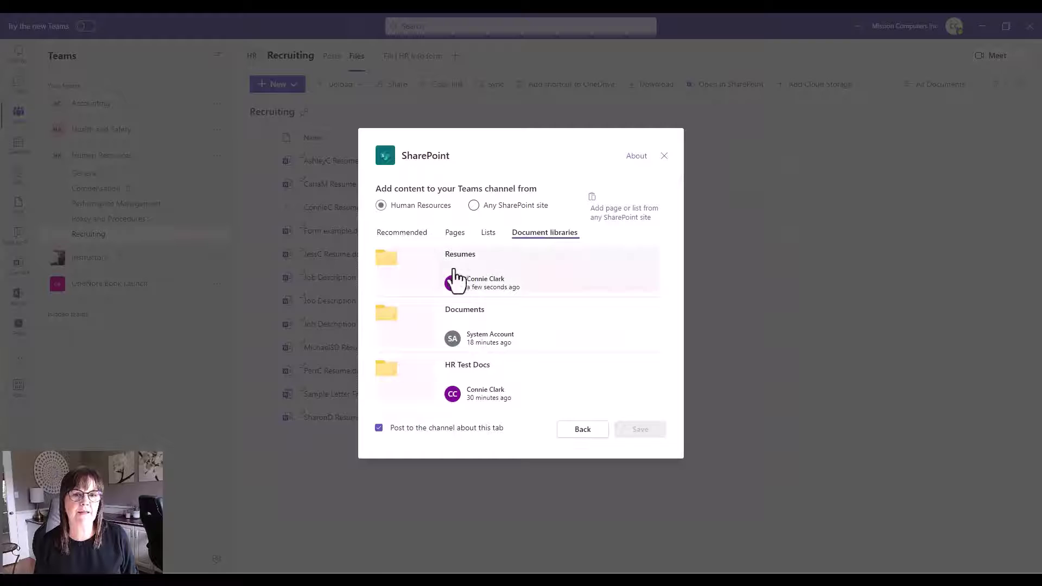
click(496, 276)
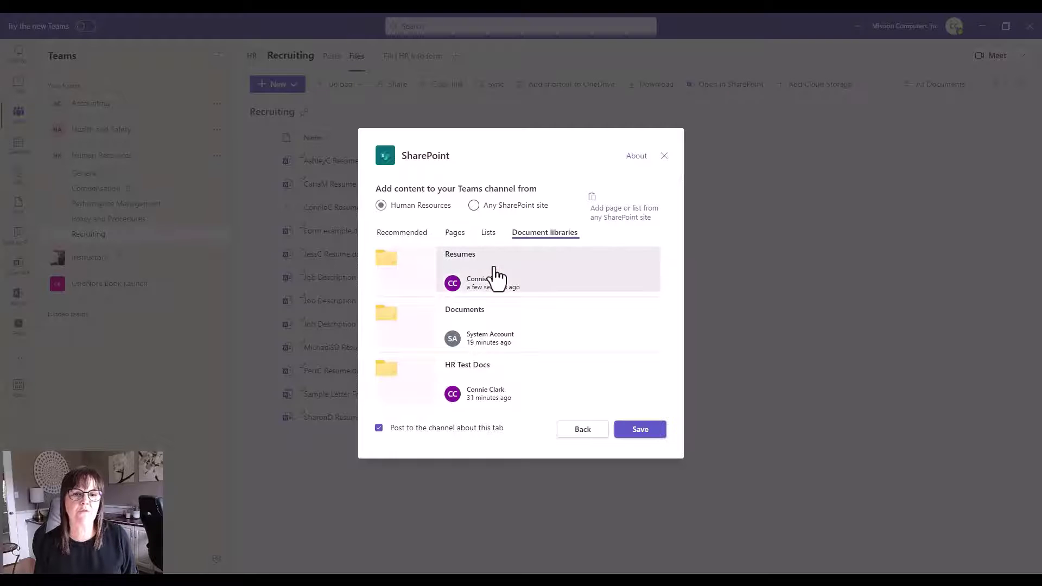
click(624, 429)
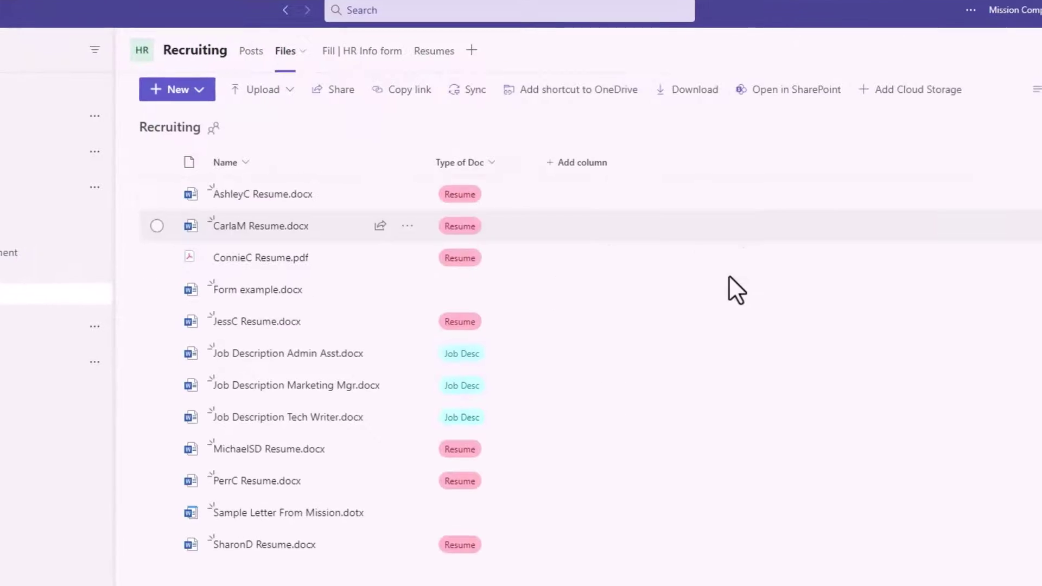
- Move the seven resume files into the Human Resources Resumes library
click(155, 195)
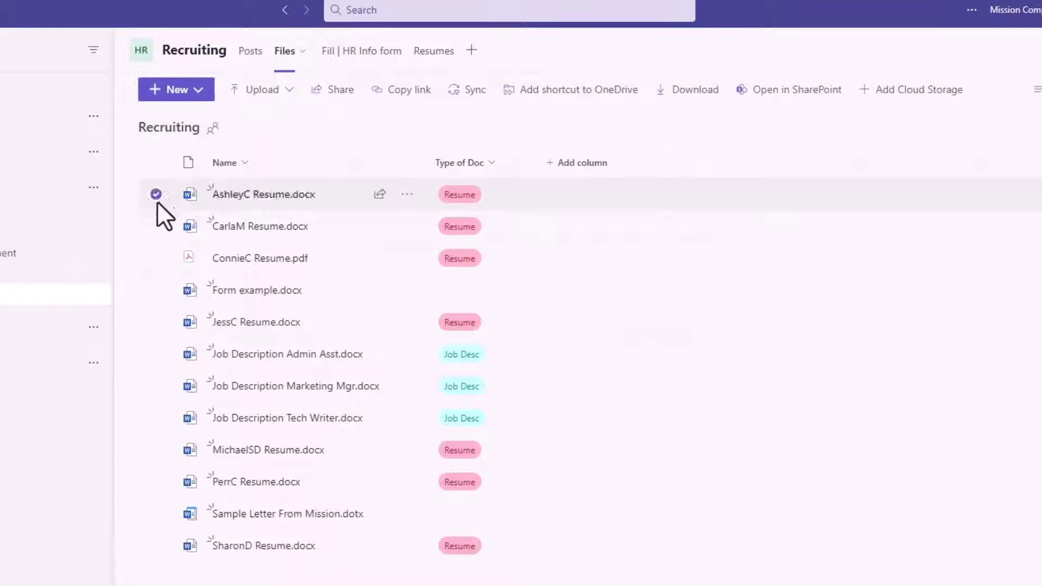
click(155, 226)
click(156, 258)
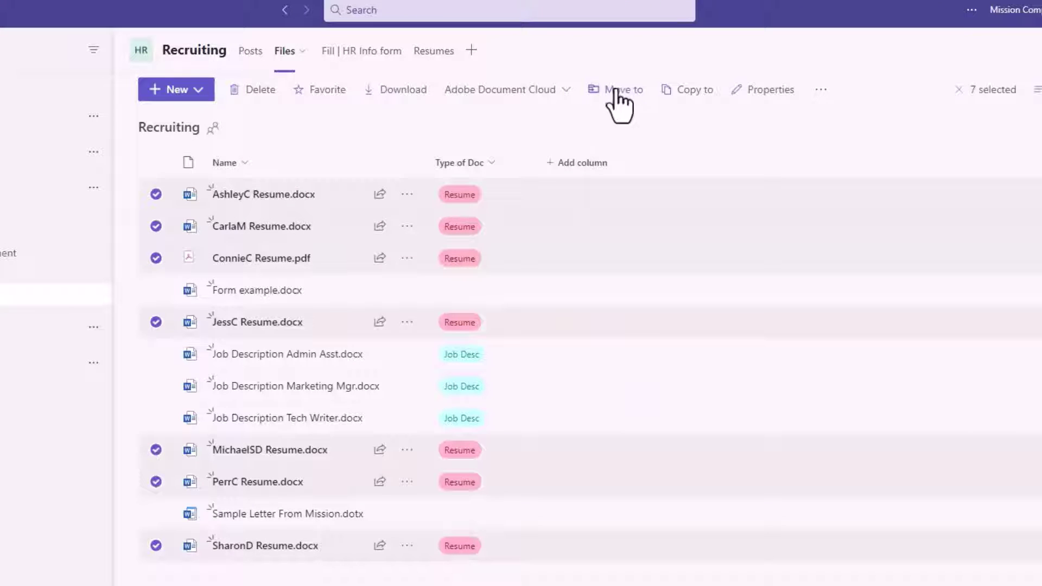
click(613, 89)
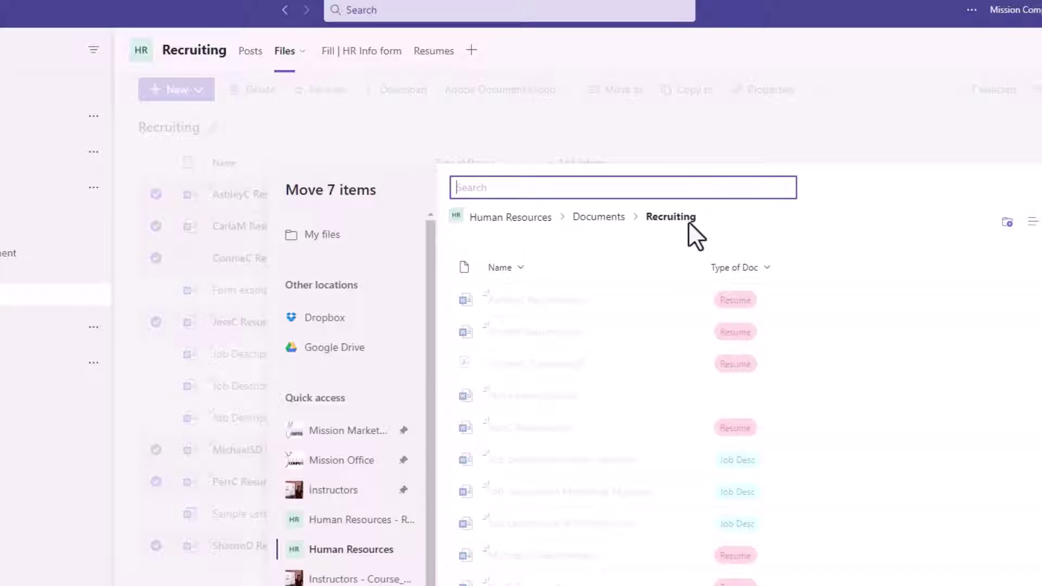
click(600, 219)
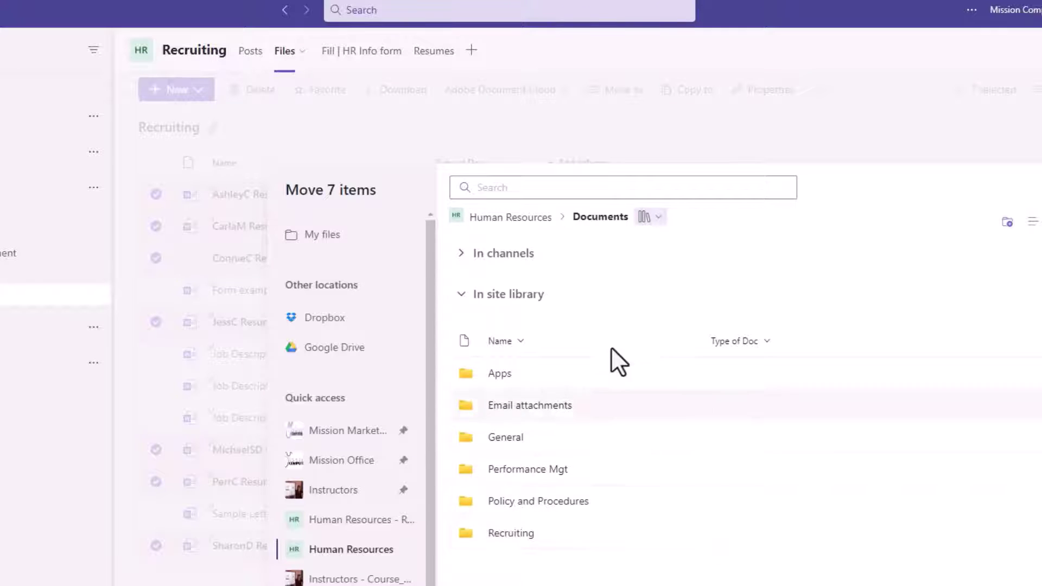
click(508, 218)
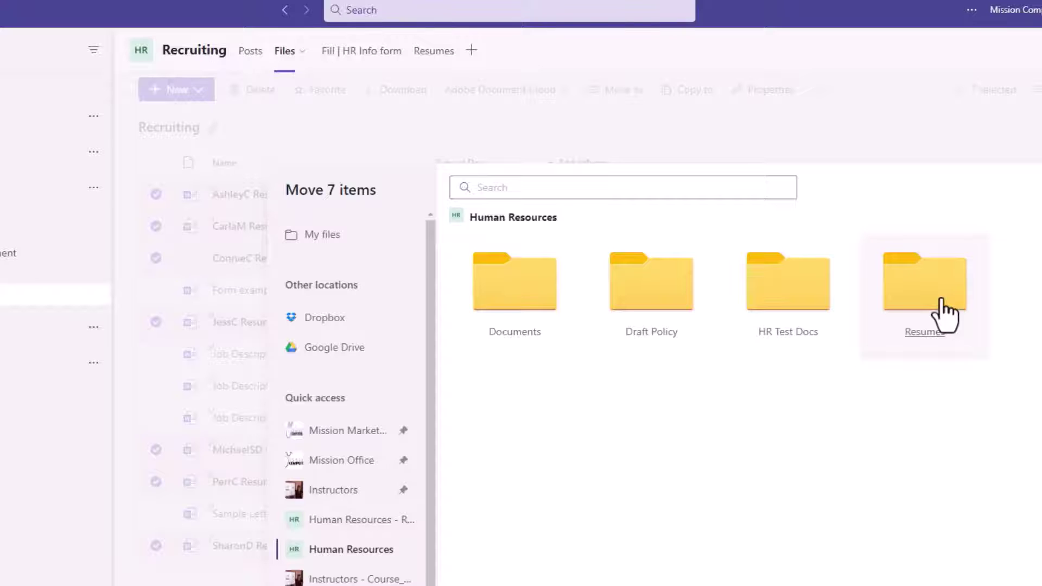
click(945, 315)
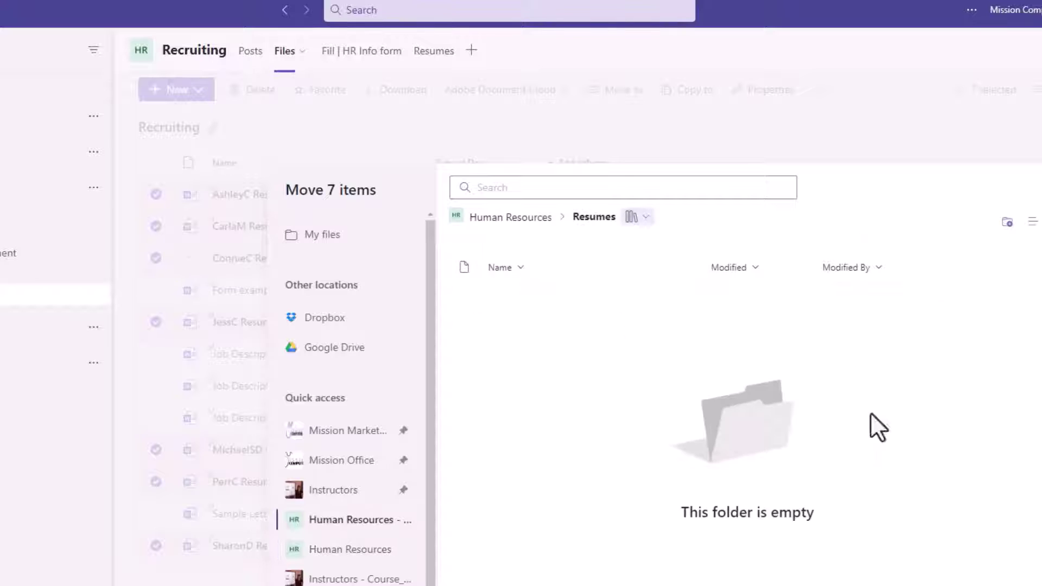
click(904, 251)
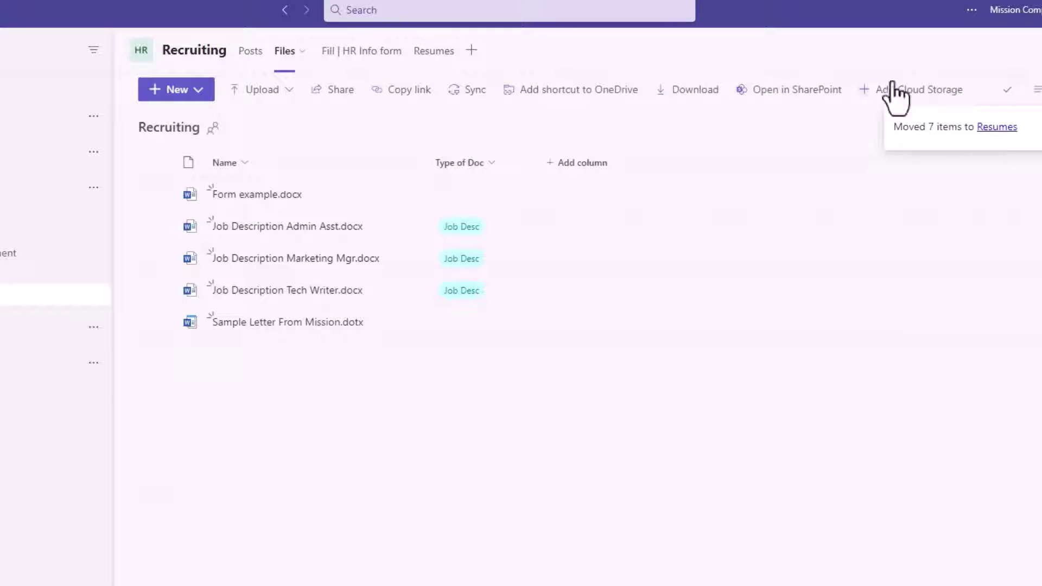
- Open the Resumes tab to view the seven moved resumes
click(429, 65)
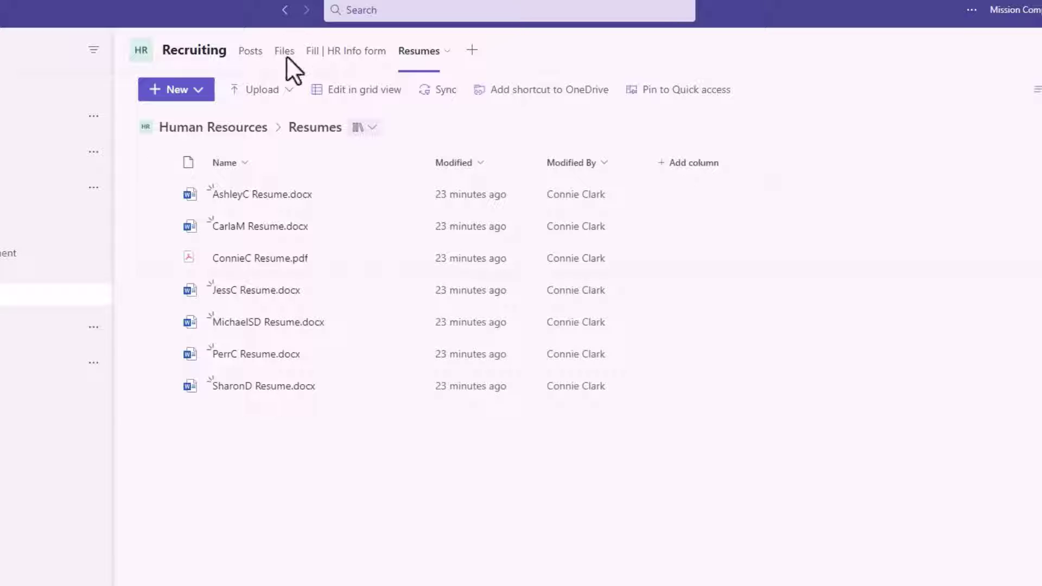
- Add a Date Received date column and a Job Applied For choice column to Resumes
click(694, 164)
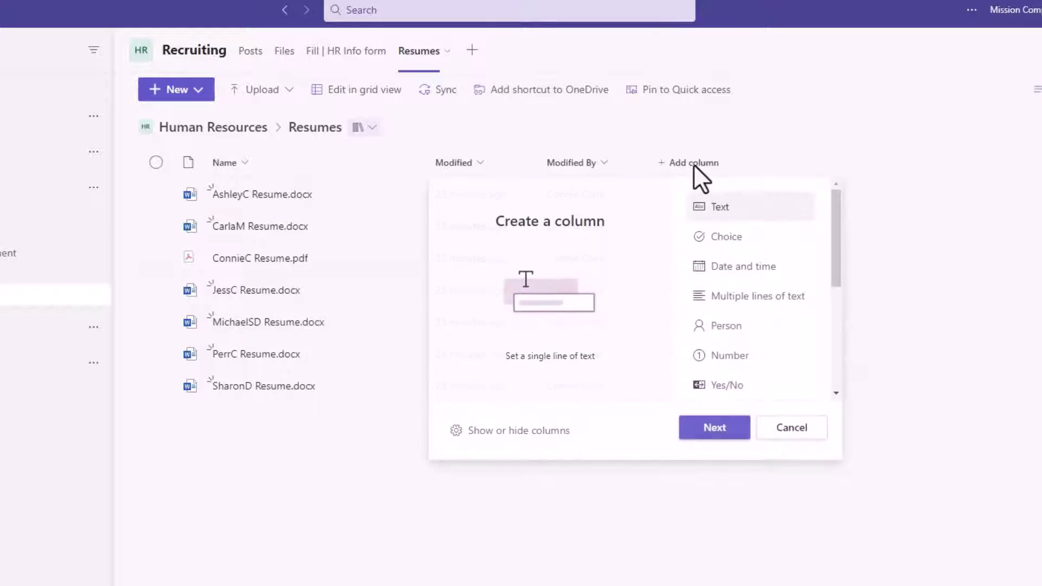
click(763, 269)
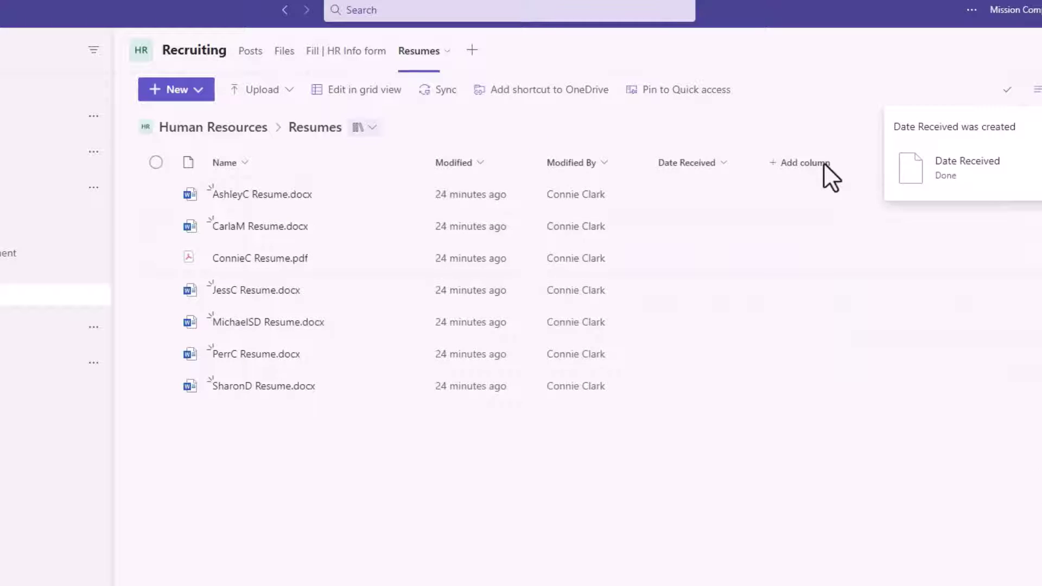
click(823, 163)
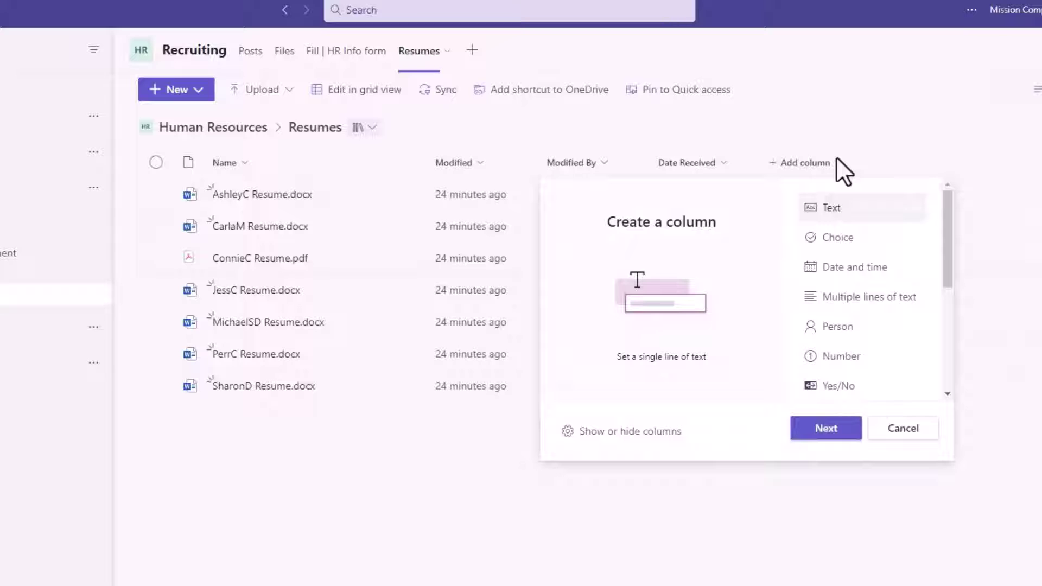
click(843, 239)
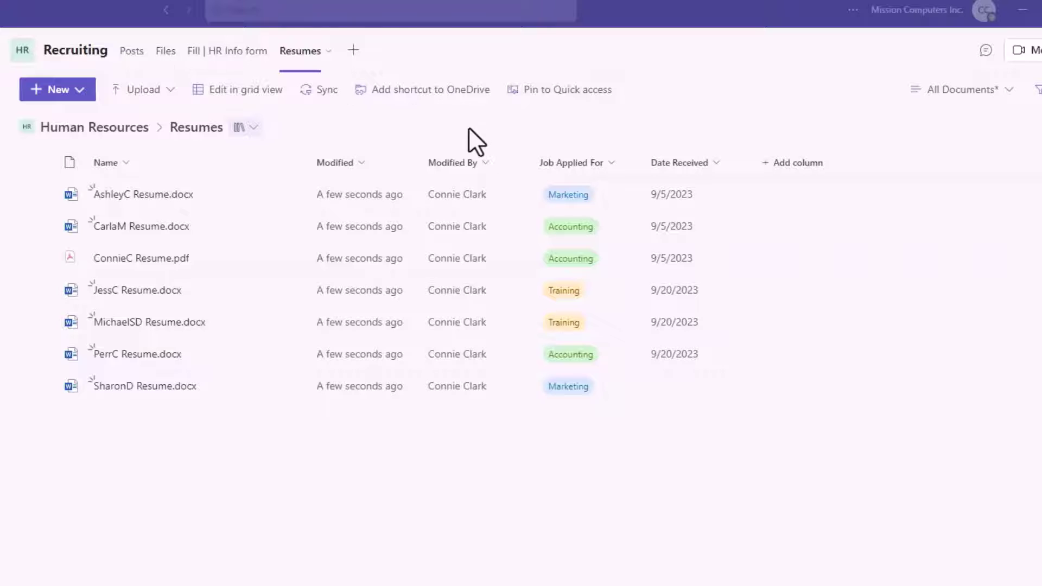
- Switch to Files, then General, then back to the Recruiting channel's Posts
click(168, 58)
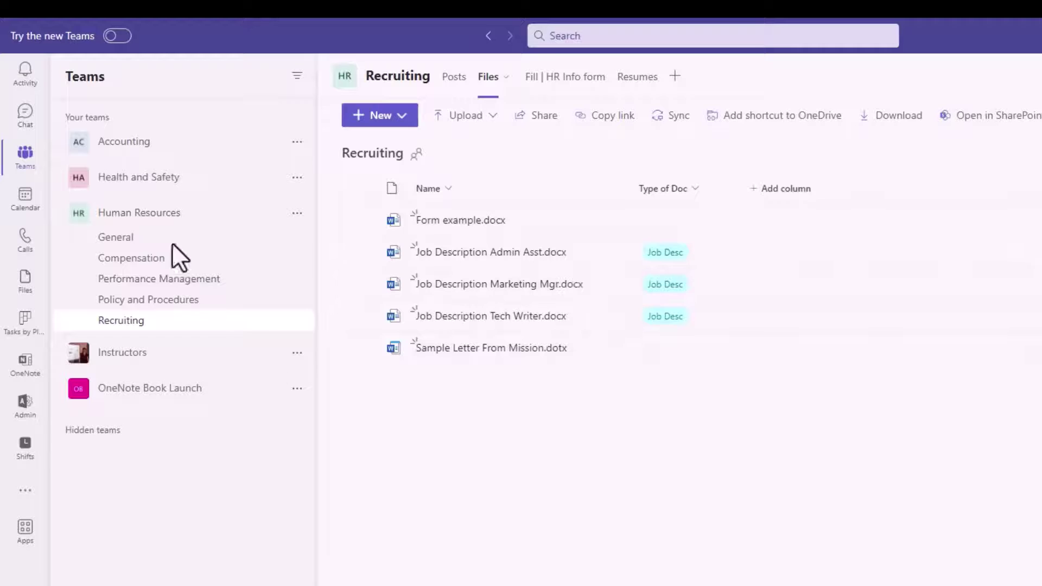
click(120, 238)
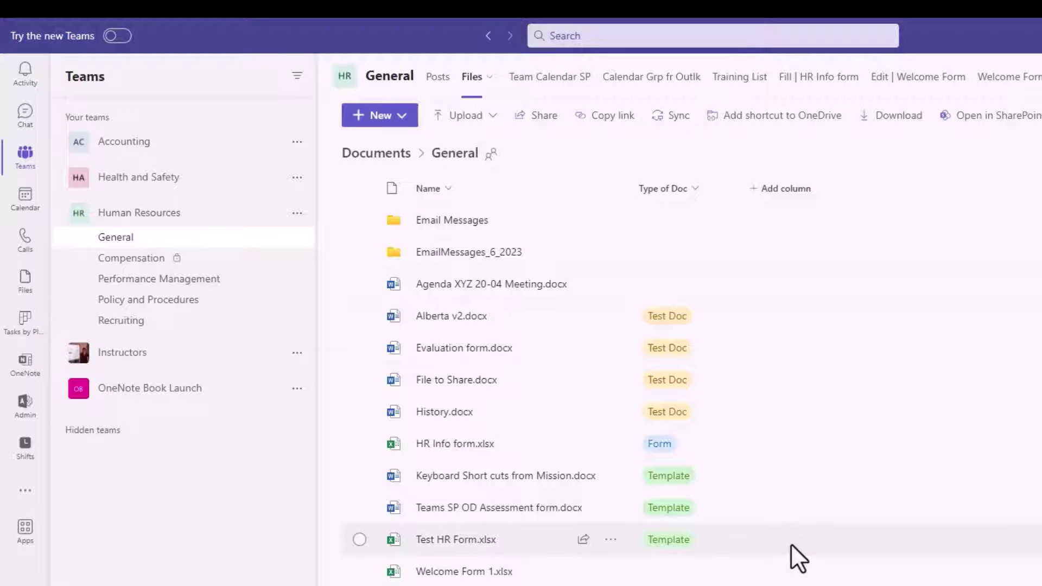
click(173, 324)
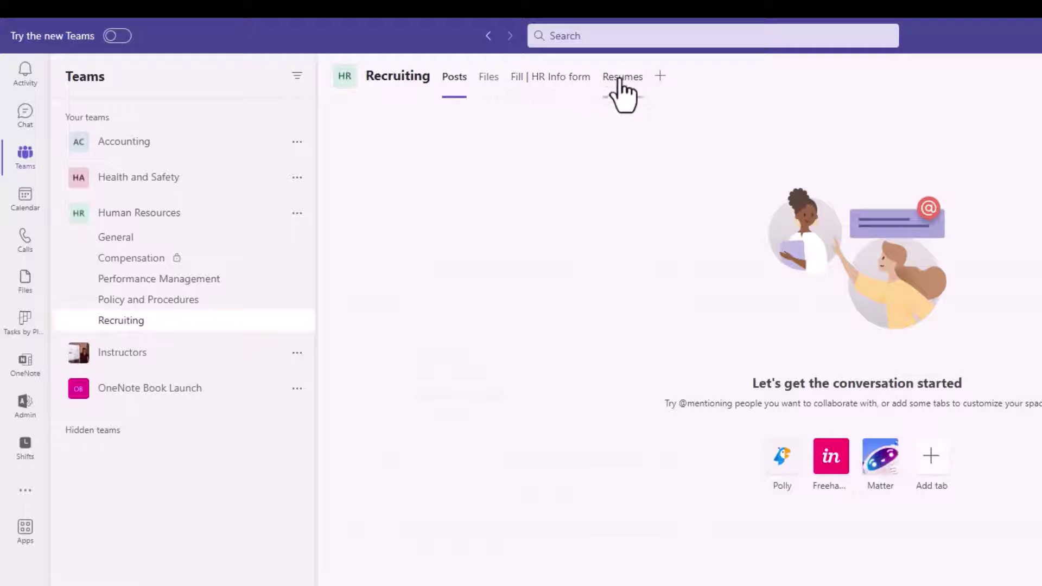
- Switch to the Resumes tab in Teams
click(620, 80)
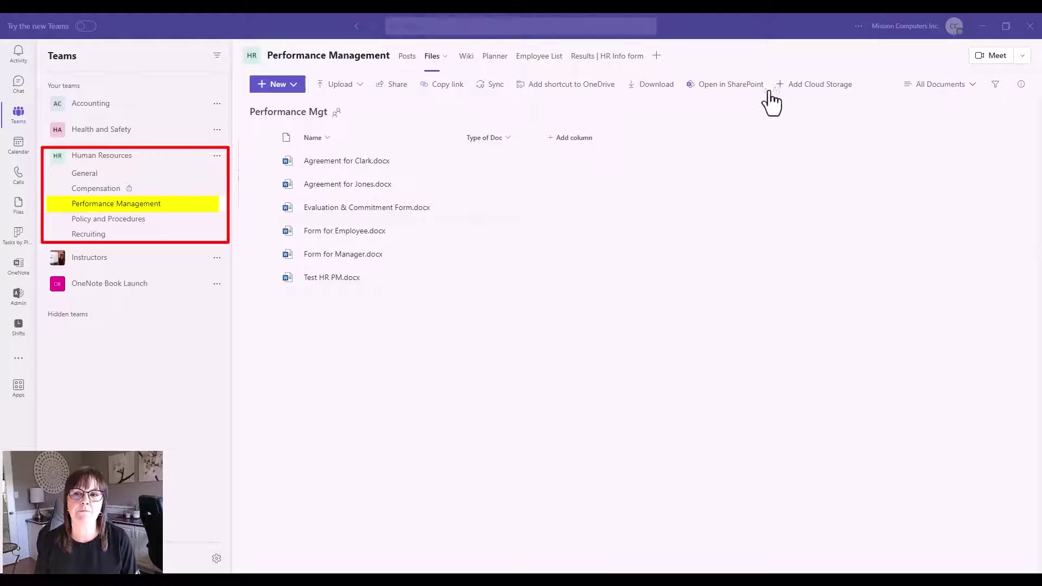
- Open the library in SharePoint and create an Employee Reviews document library from the Human Resources home page
click(717, 87)
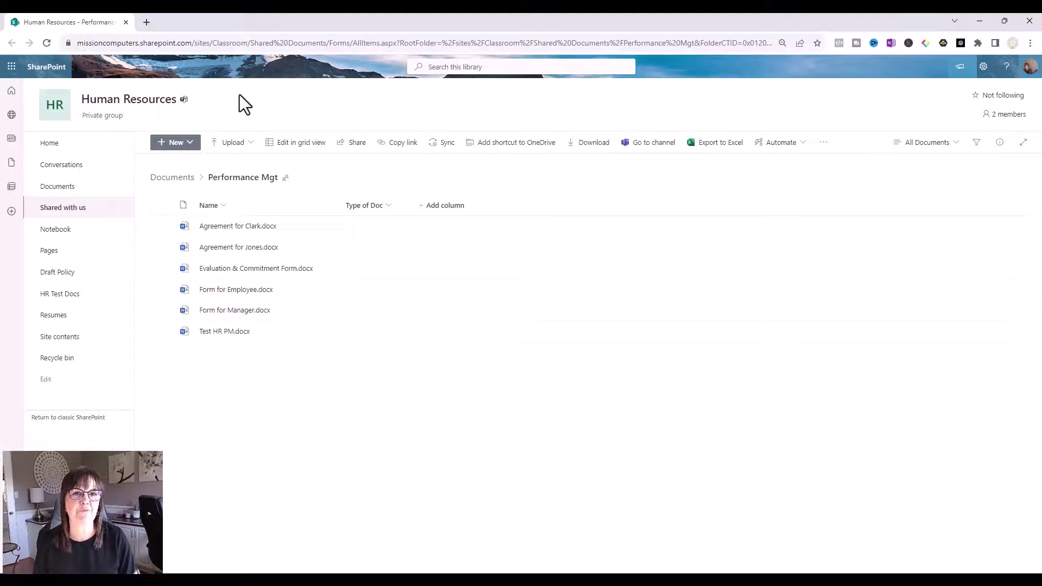
click(47, 144)
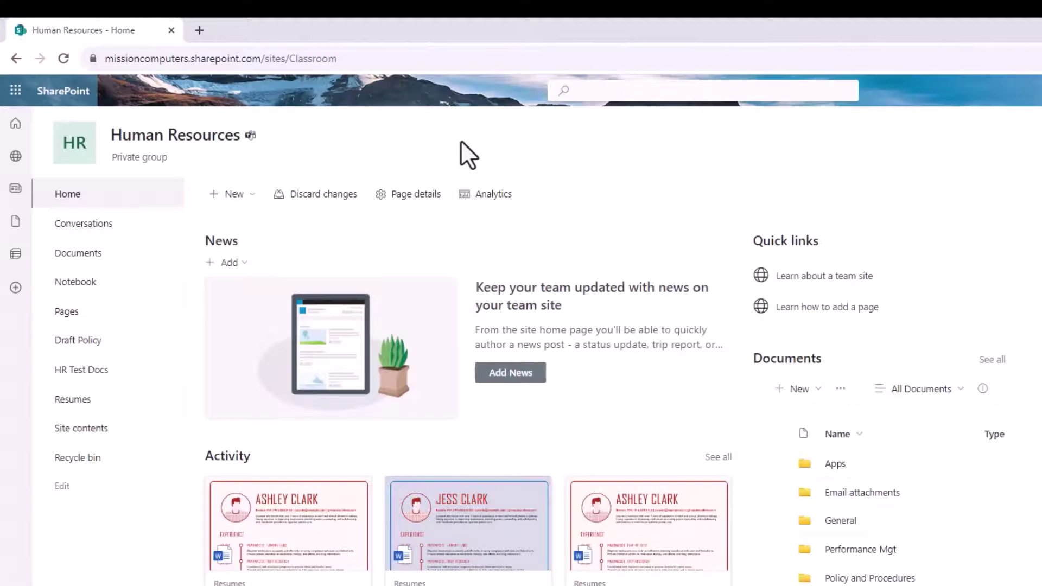
click(242, 200)
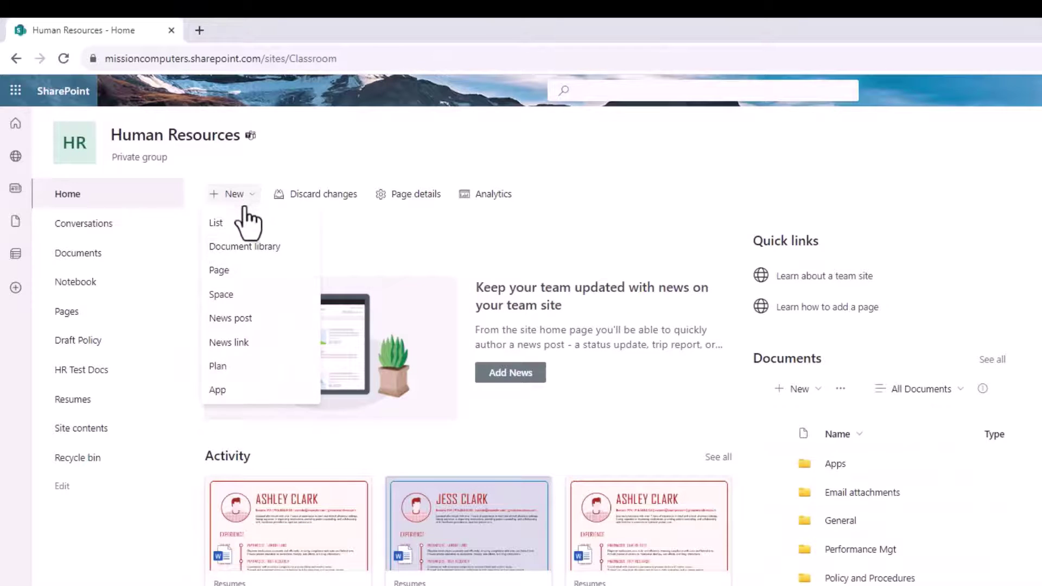
click(752, 218)
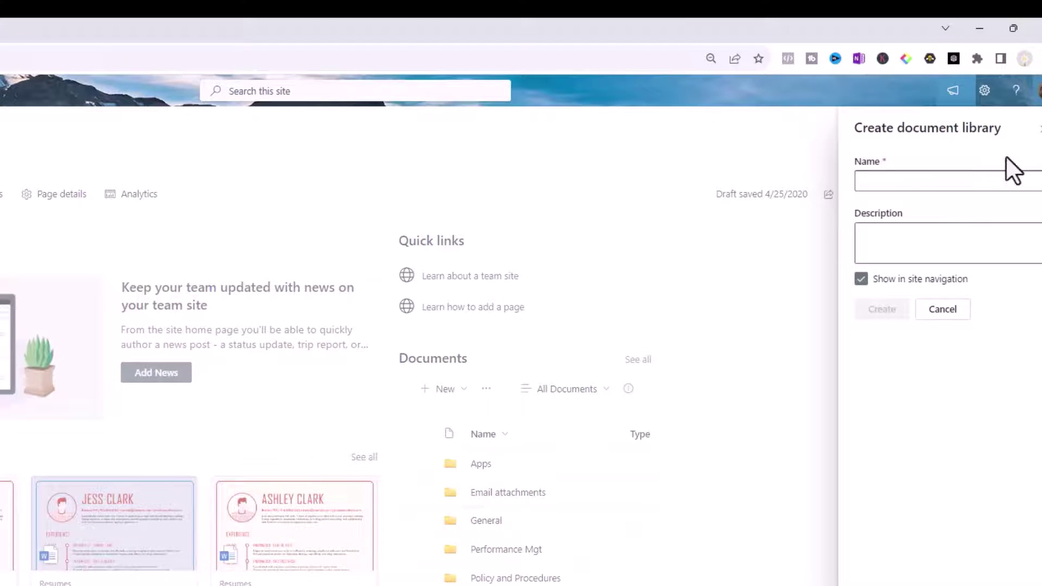
text(Employee Records)
click(884, 312)
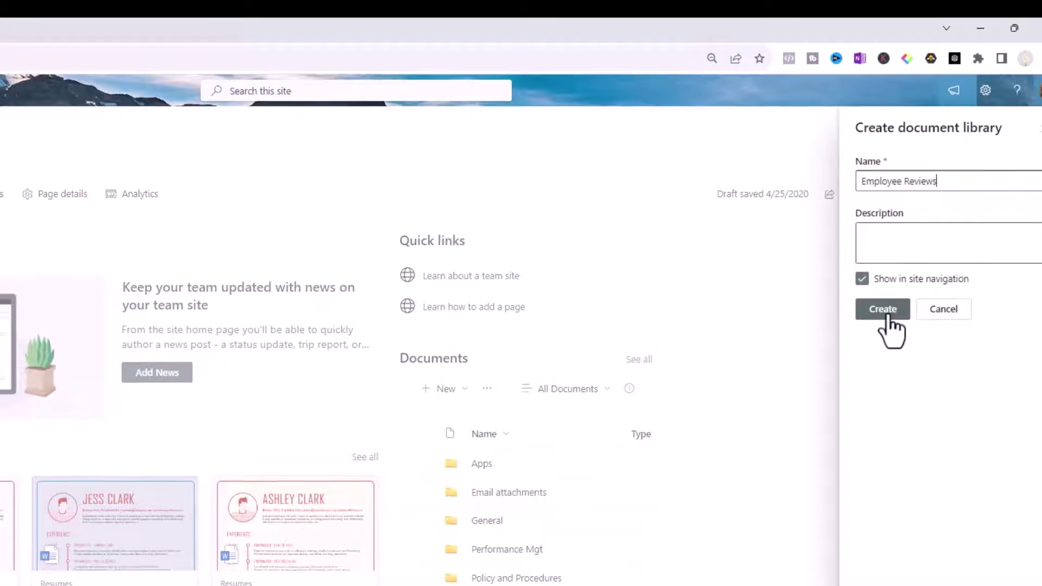